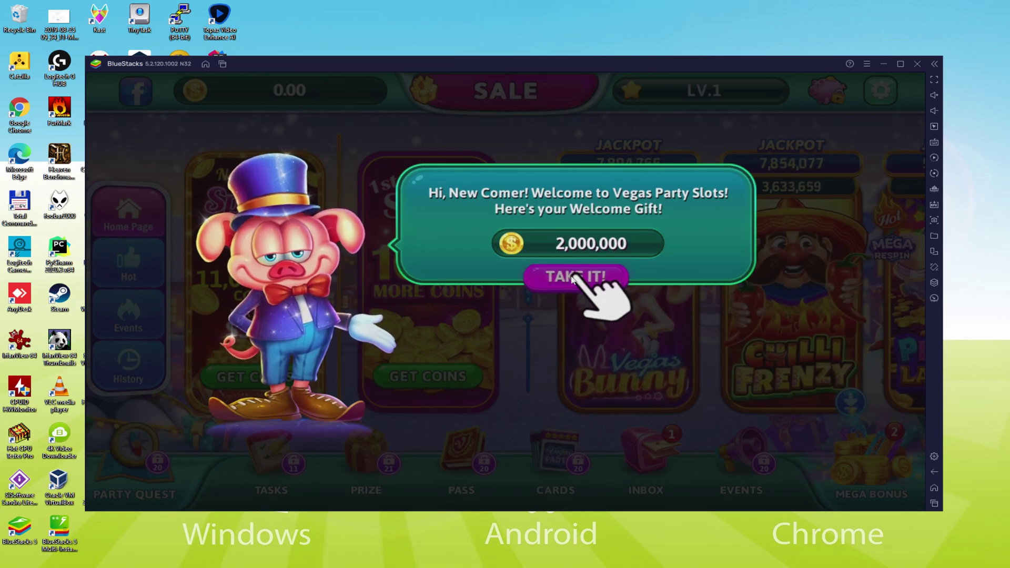
Collect the Vegas Party welcome coins, enter the Vegas Bunny slot and spin it three times
click(572, 278)
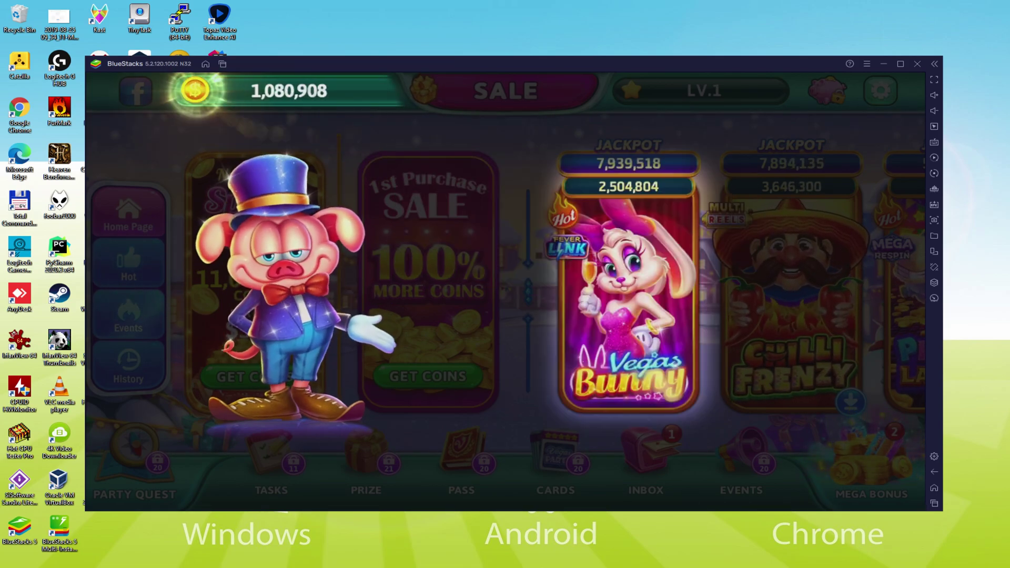
click(629, 333)
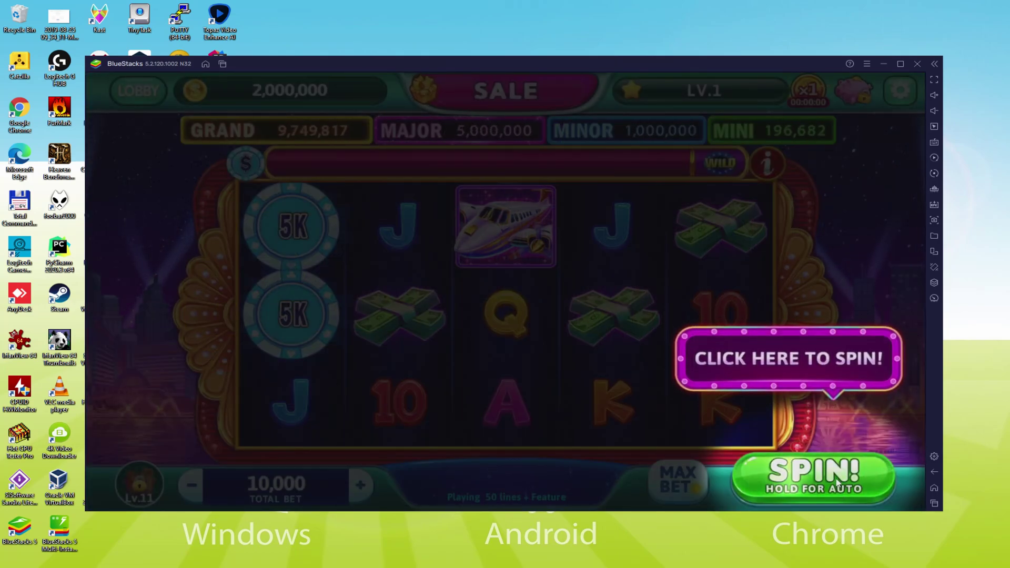
click(838, 481)
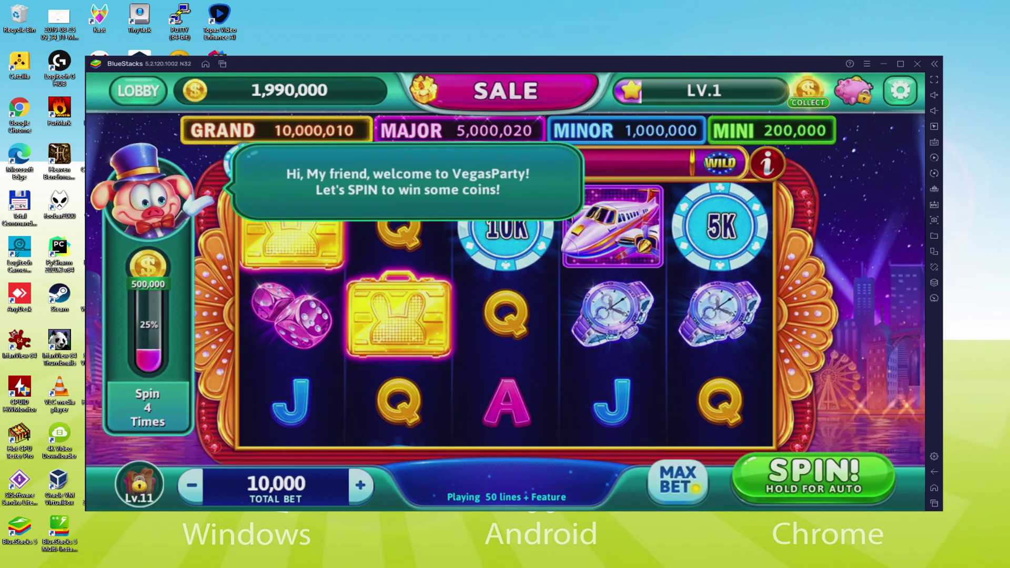
key(space)
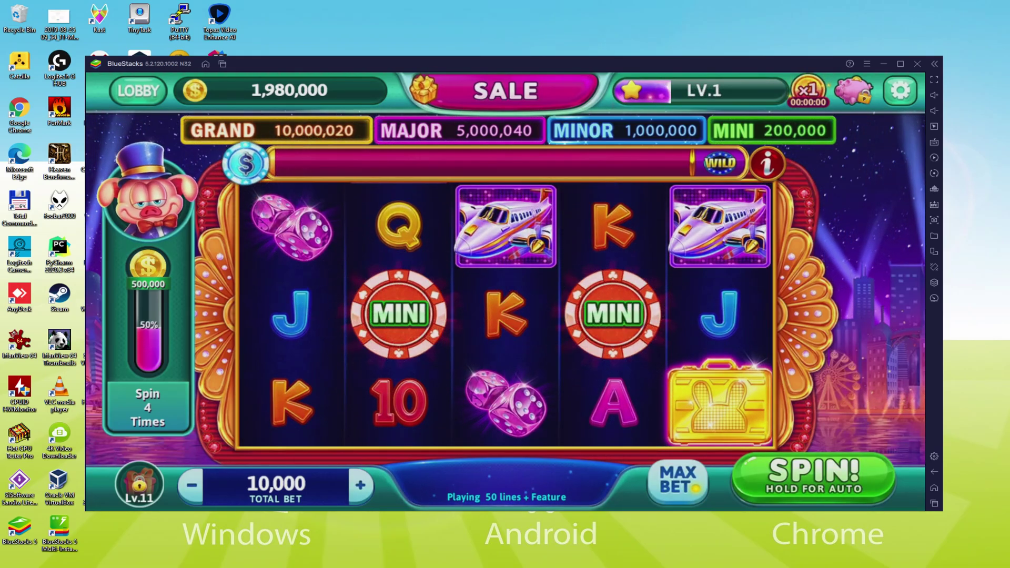
click(839, 480)
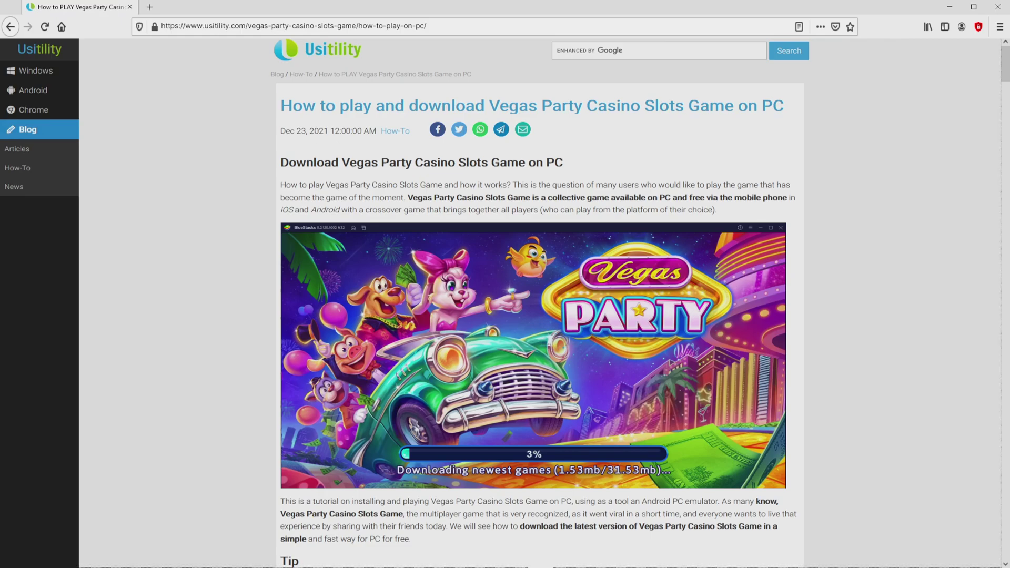
Scroll through the Vegas Party Casino Slots page and return to its top
scroll(539, 315, down, 4)
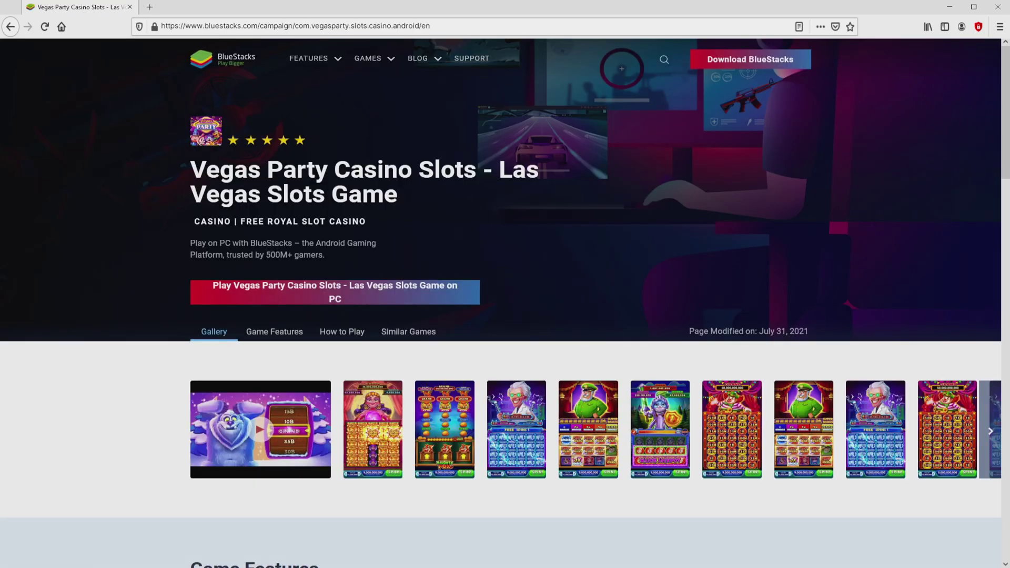
scroll(505, 303, down, 15)
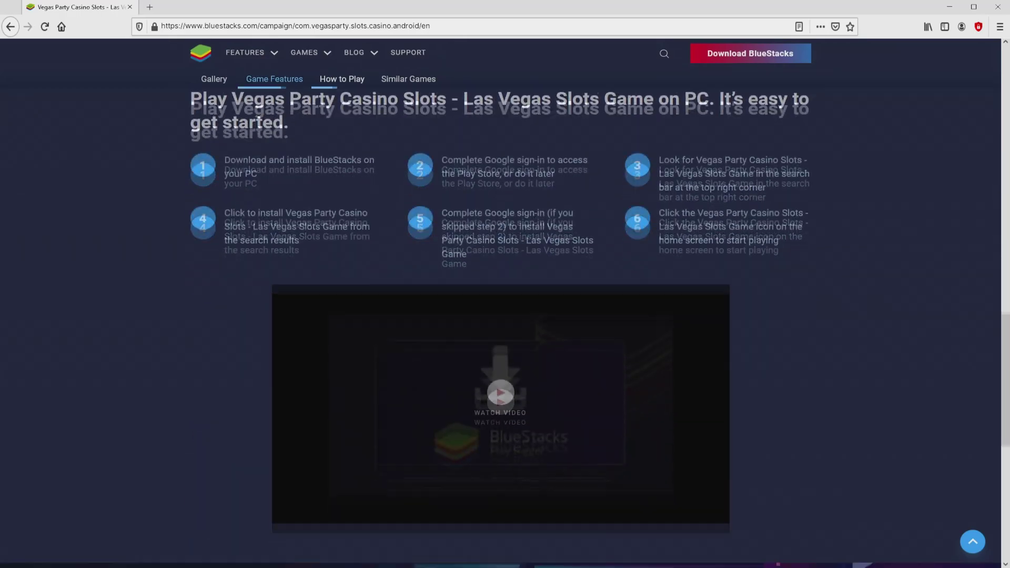
scroll(505, 326, down, 10)
scroll(505, 326, up, 15)
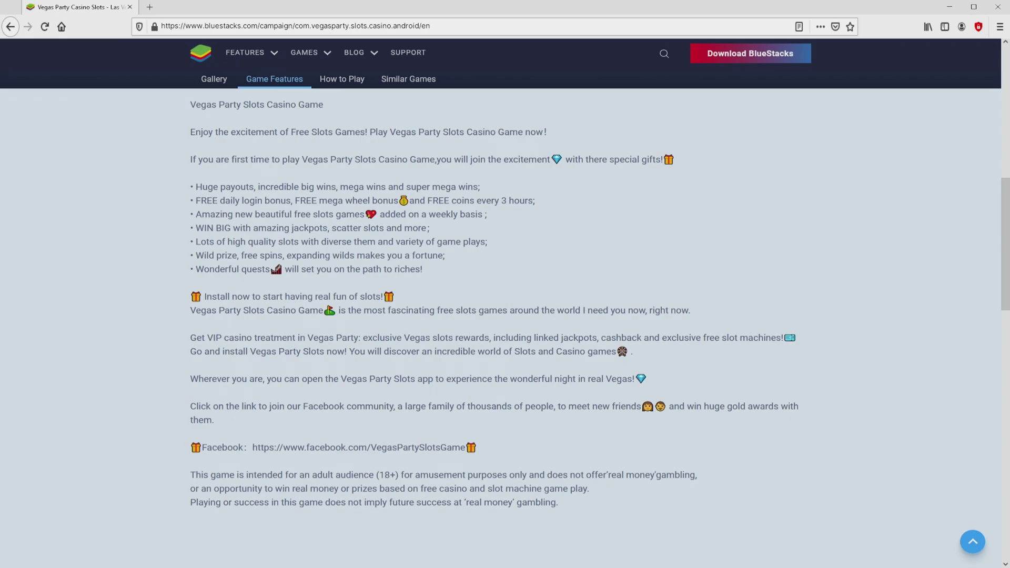
scroll(505, 303, up, 10)
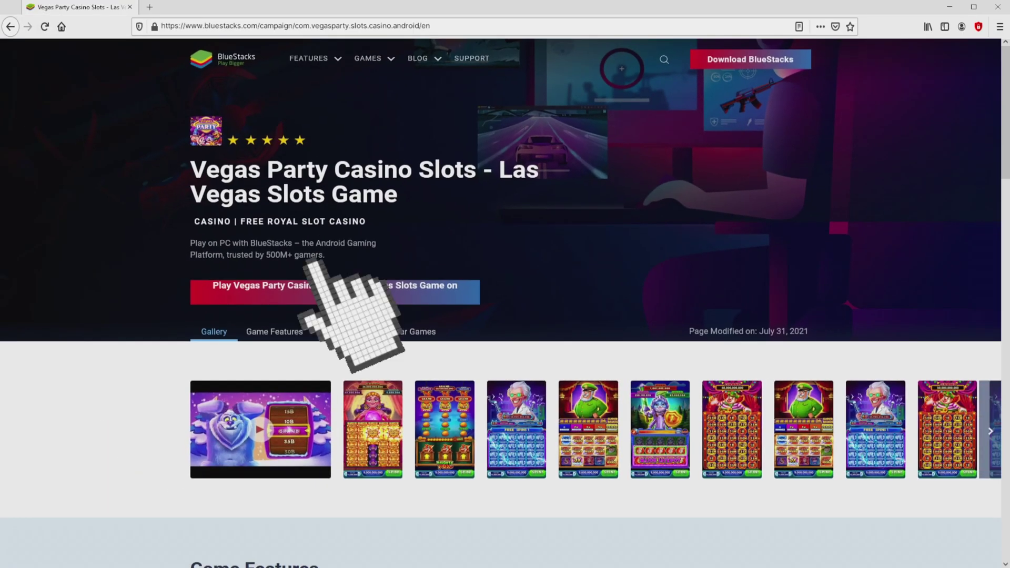
Download BlueStacksInstaller.exe with the red 'Play Vegas Party Casino Slots on PC' button
click(316, 287)
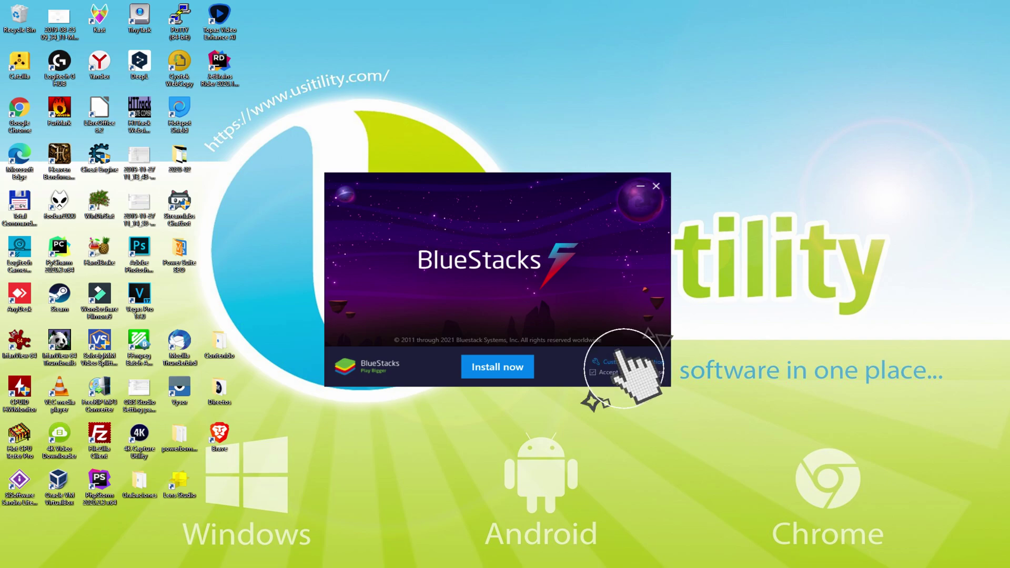
click(610, 361)
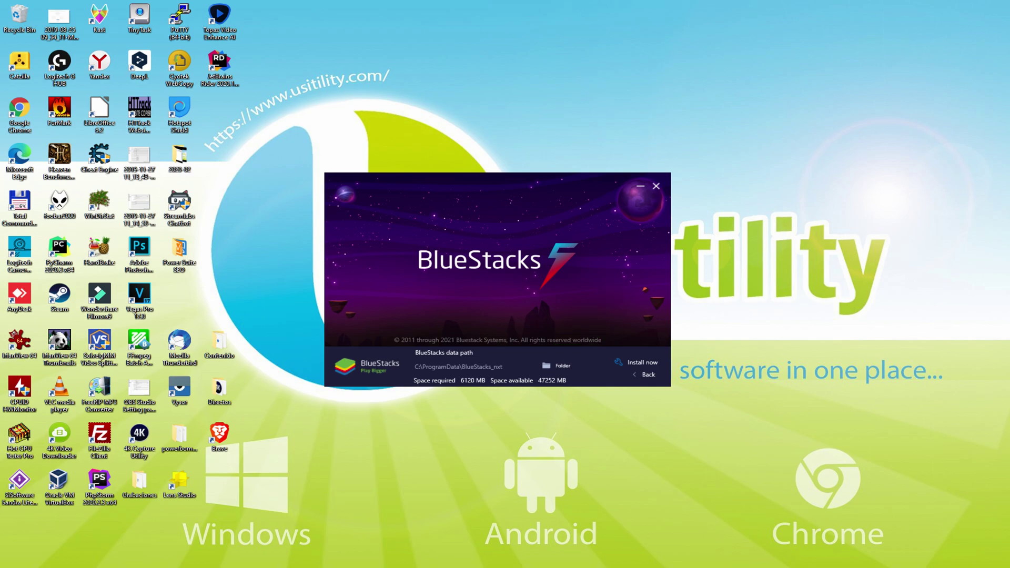
click(639, 374)
Start the BlueStacks installation with Install now
click(496, 366)
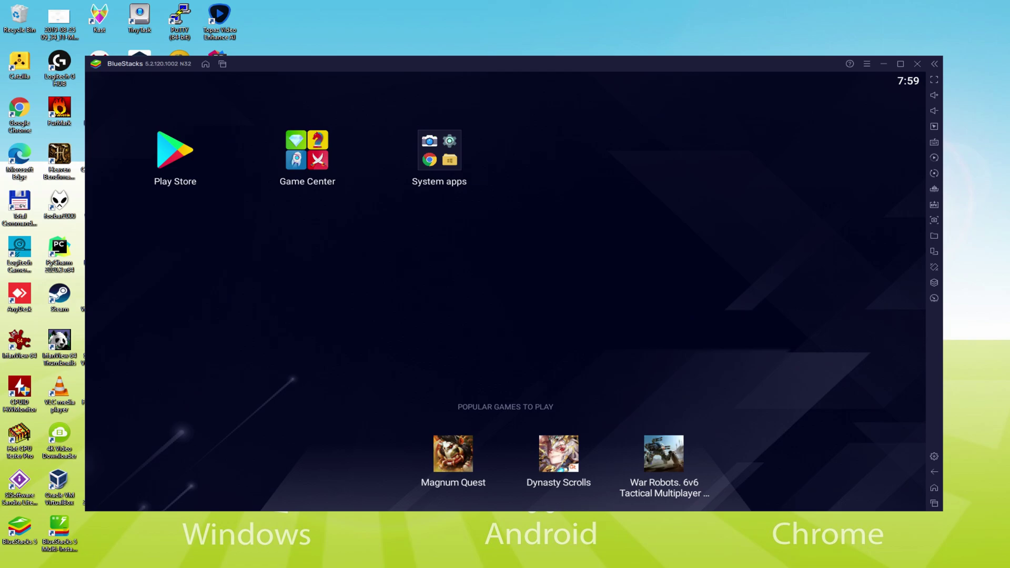
Launch the Play Store from the BlueStacks home screen to begin Google sign-in
click(179, 153)
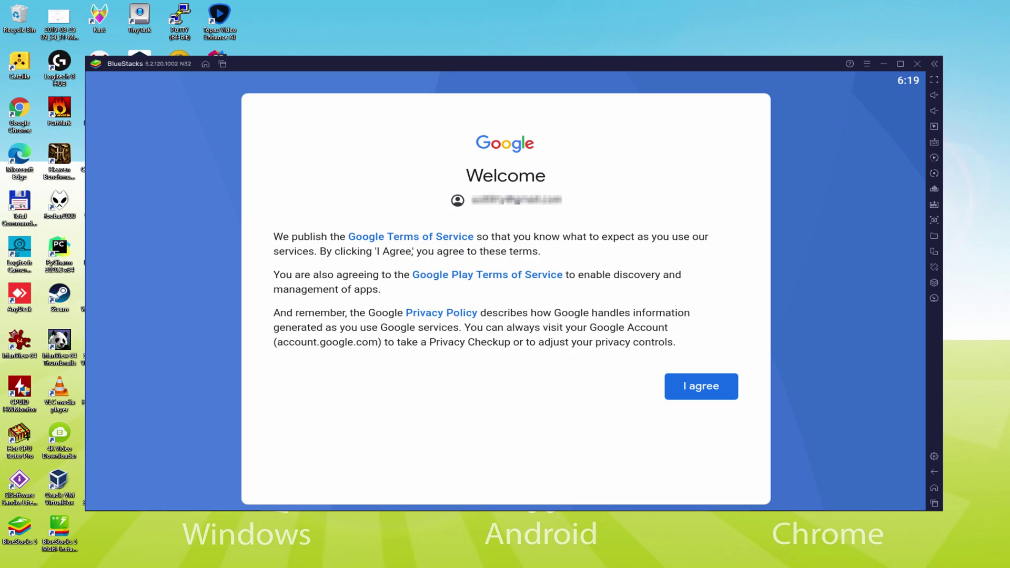
Accept Google's terms, toggle Back up to Google Drive, and accept the Google services settings
click(702, 389)
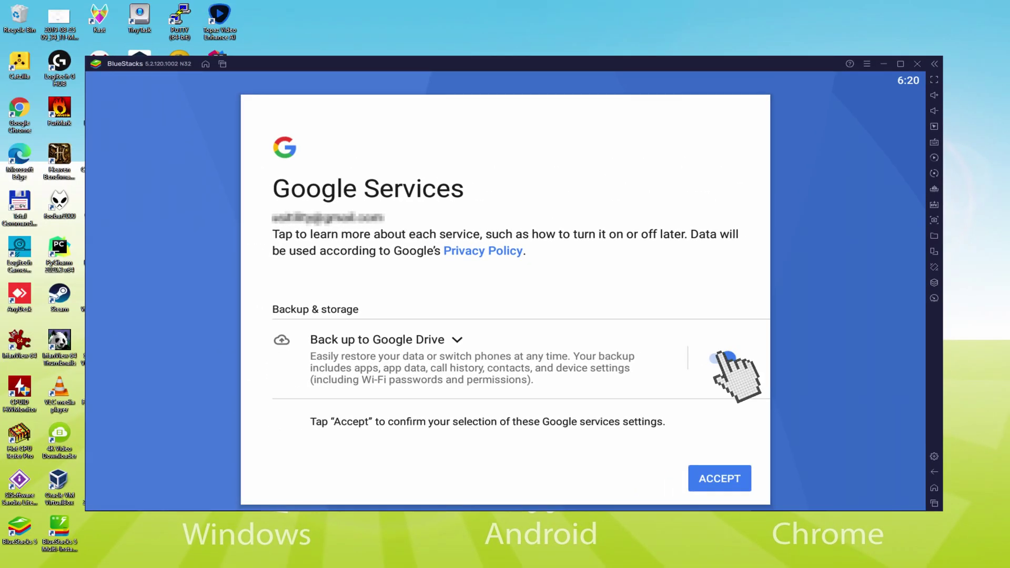
click(723, 355)
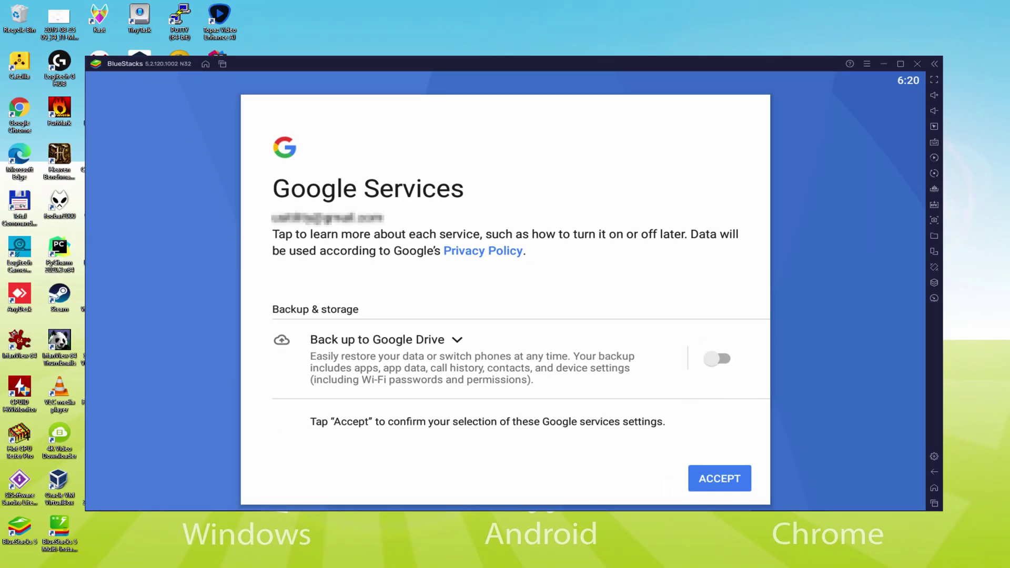
click(718, 476)
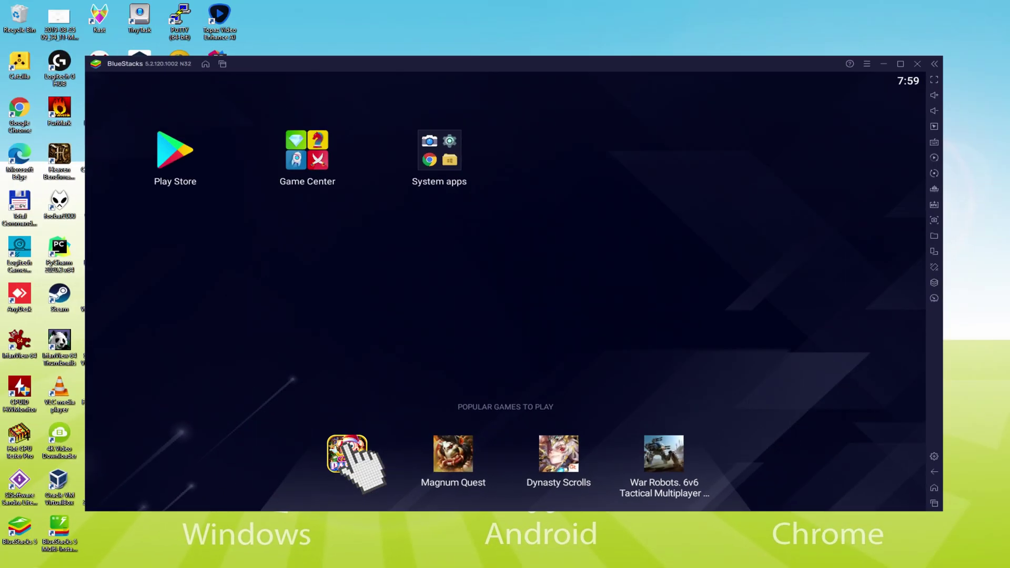
Install Vegas Party Casino Slots Game from its Play Store page via Popular Games
click(437, 247)
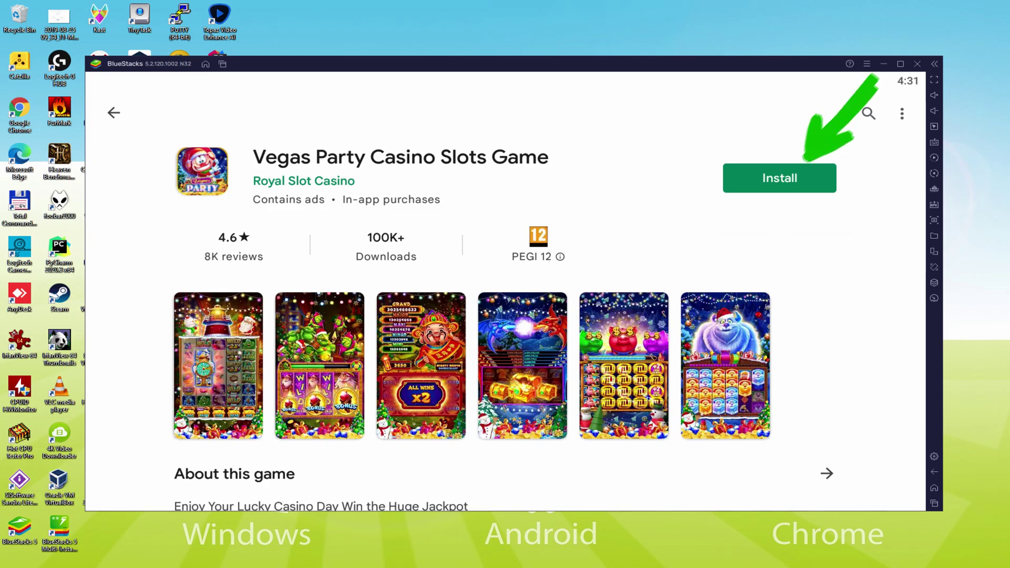
click(822, 179)
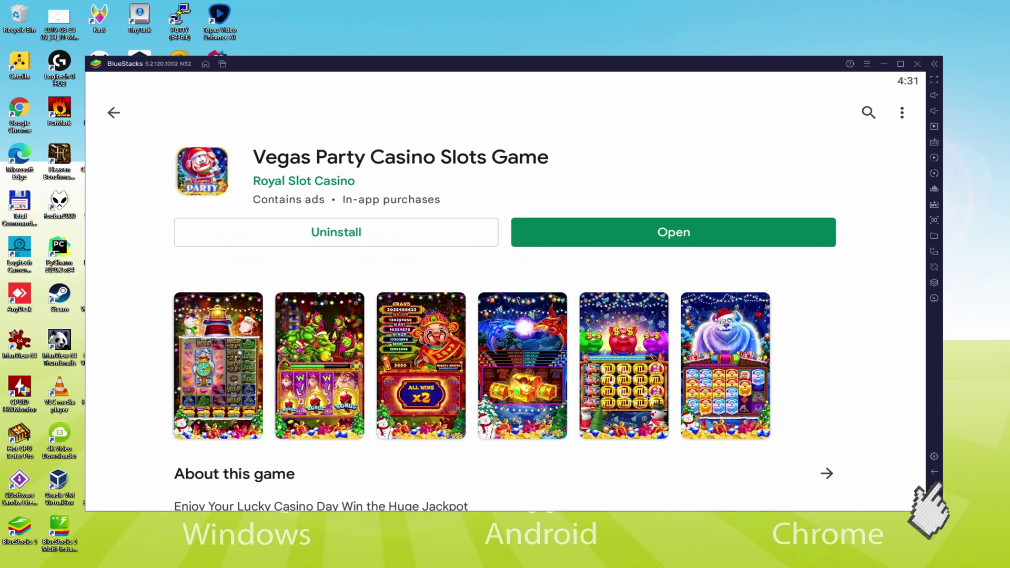
Launch Vegas Party from home, spin twice, claim the Level Up coins and maximize the window
click(932, 487)
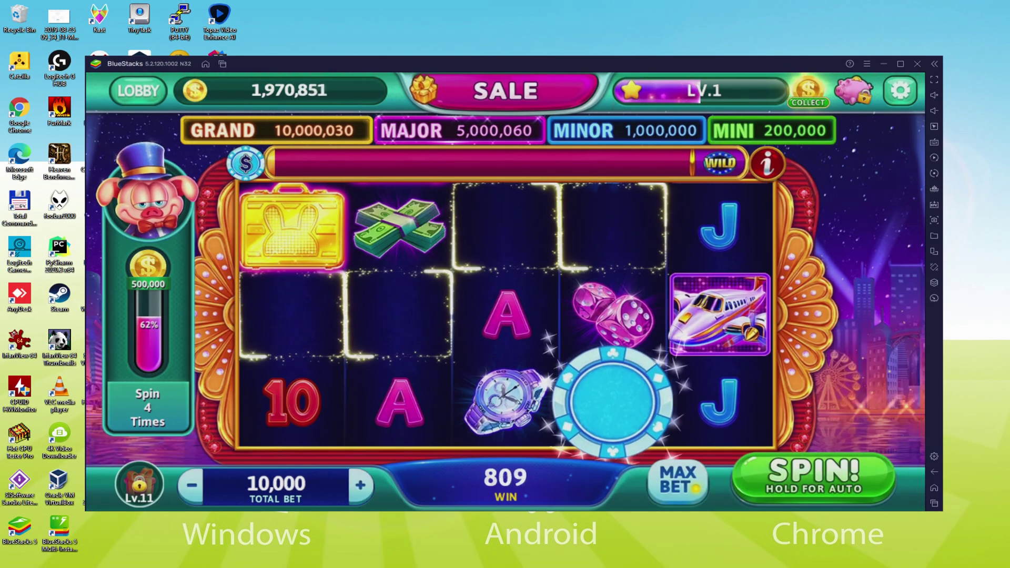
click(812, 484)
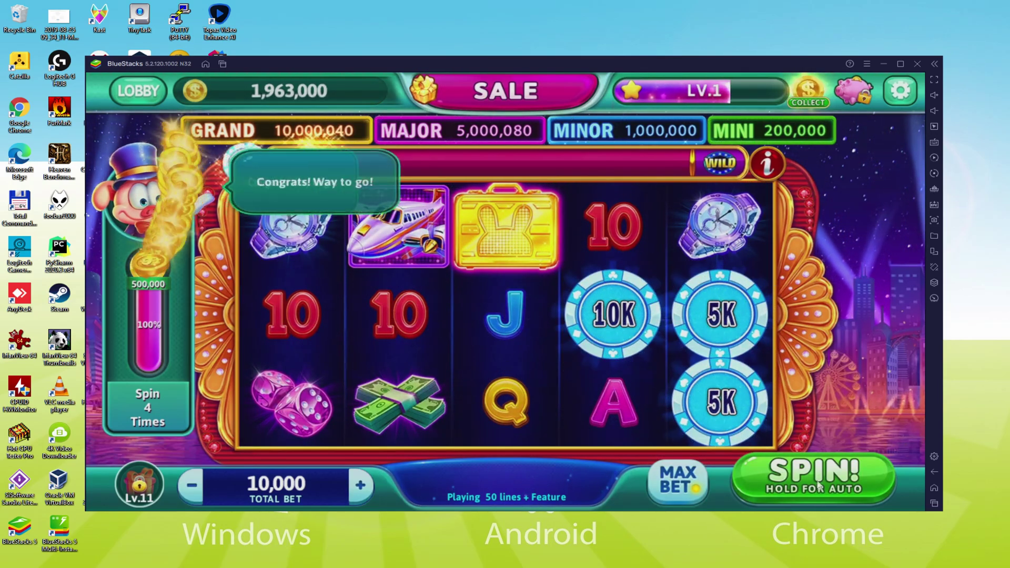
click(824, 463)
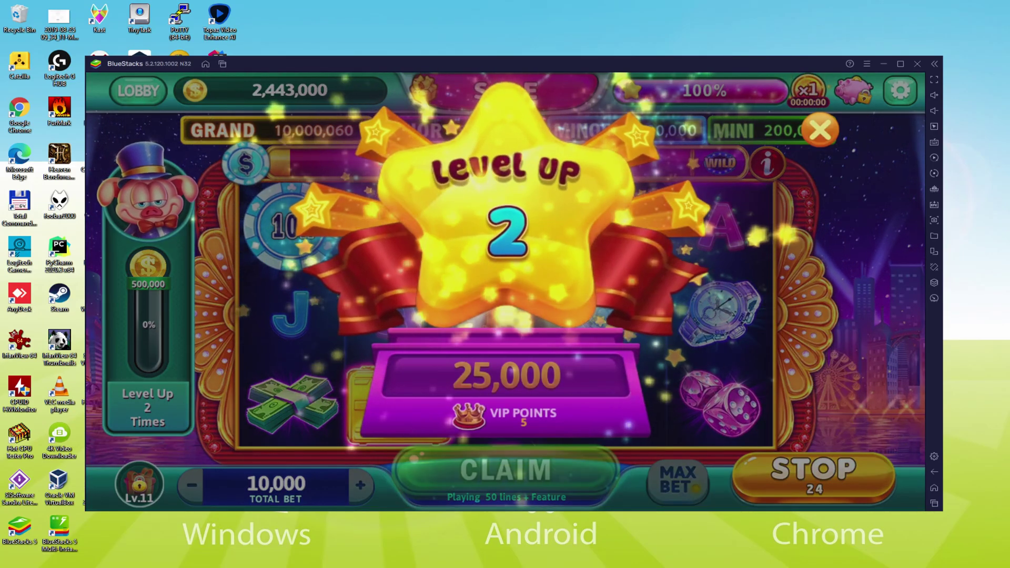
click(547, 476)
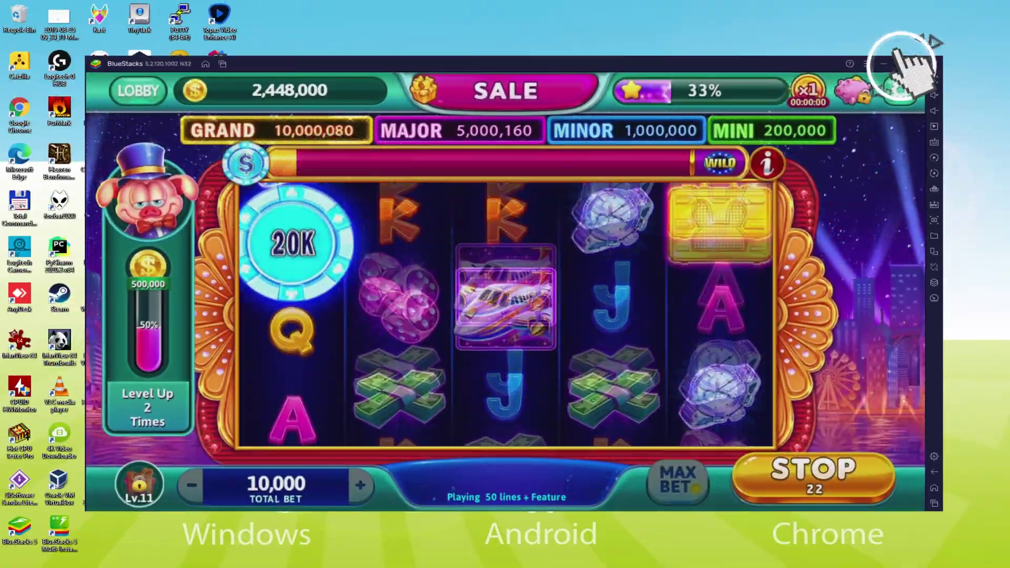
click(900, 63)
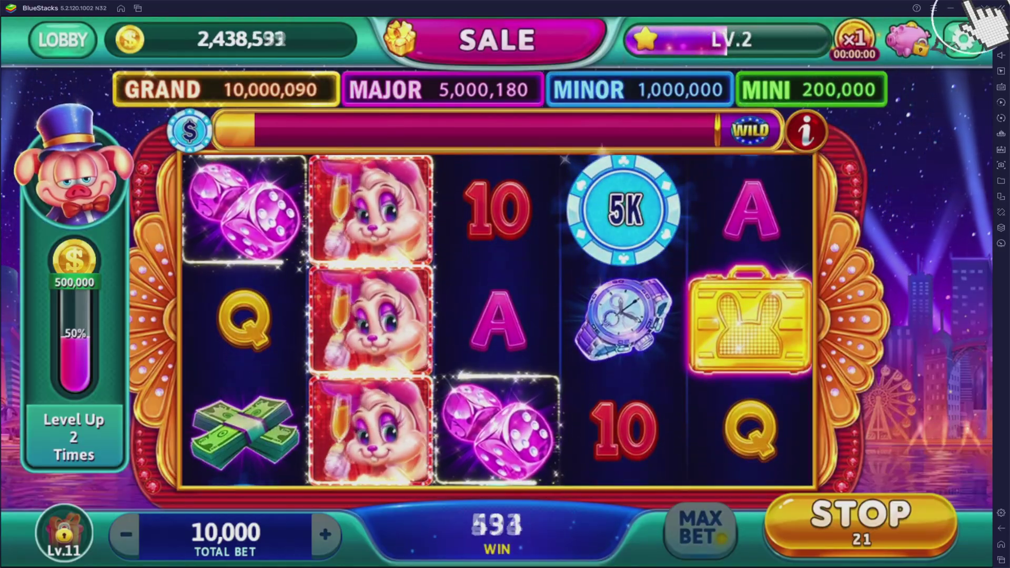
Restore the BlueStacks window with Win+Down, then toggle full screen with F11
key(super+Down)
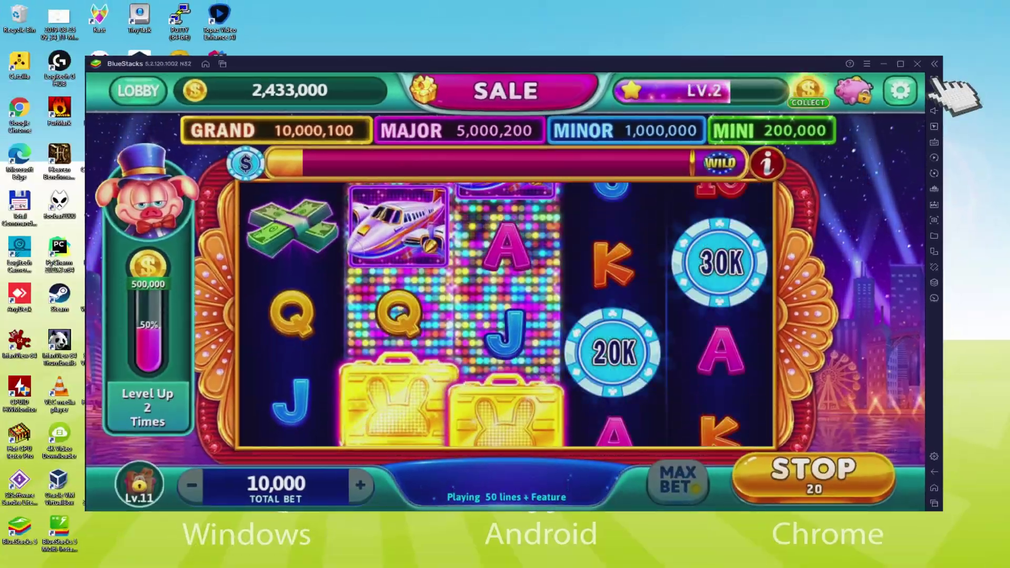
key(F11)
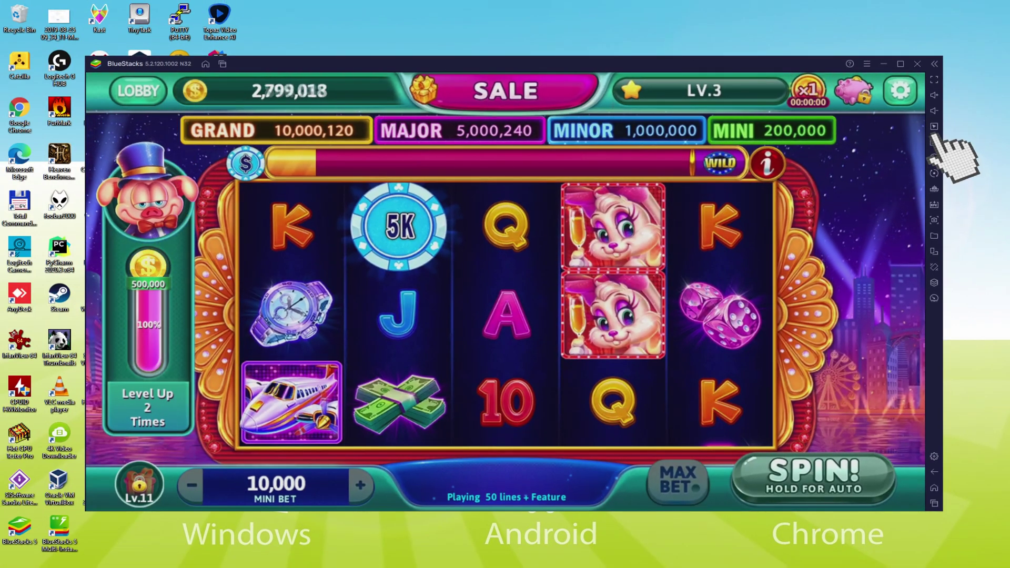
Raise the bet to the 25,000 MAX BET and start auto-spins at that stake
click(935, 141)
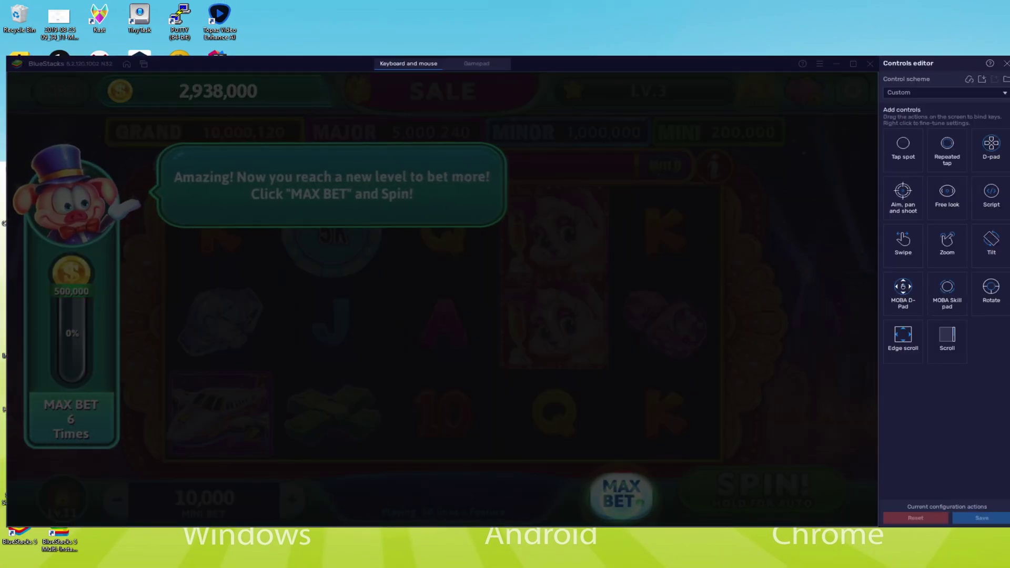
click(628, 501)
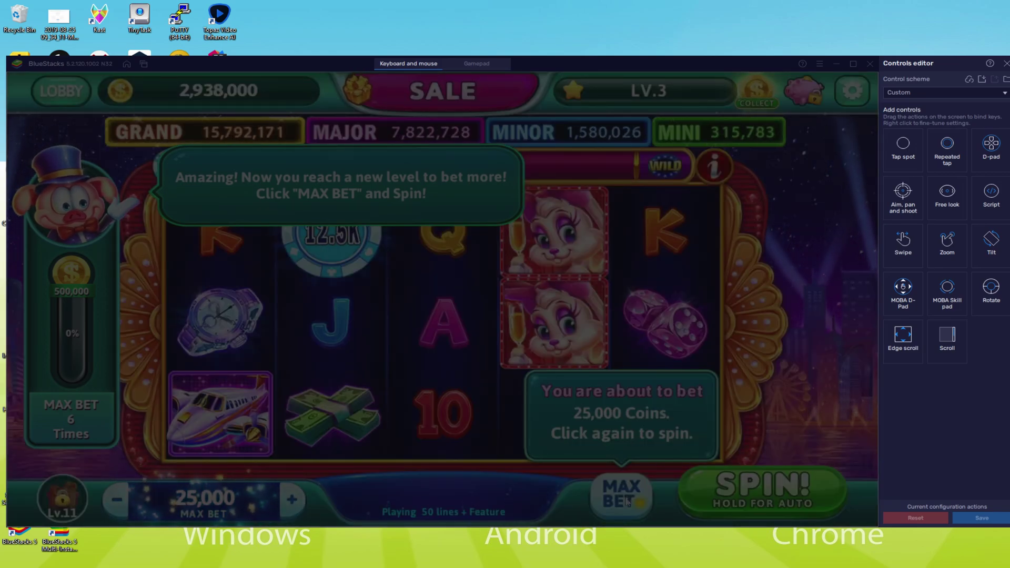
click(627, 501)
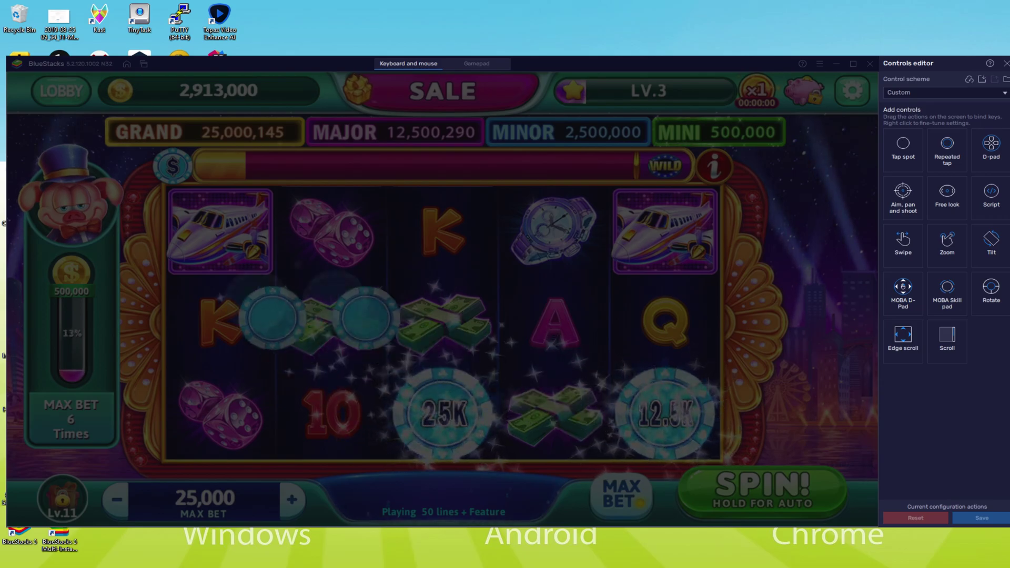
click(757, 485)
click(850, 413)
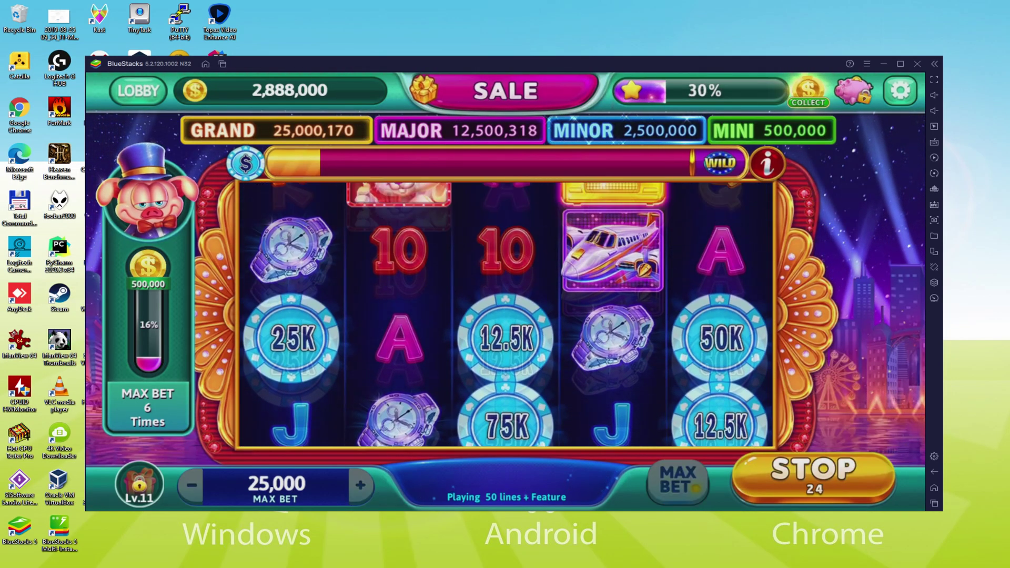